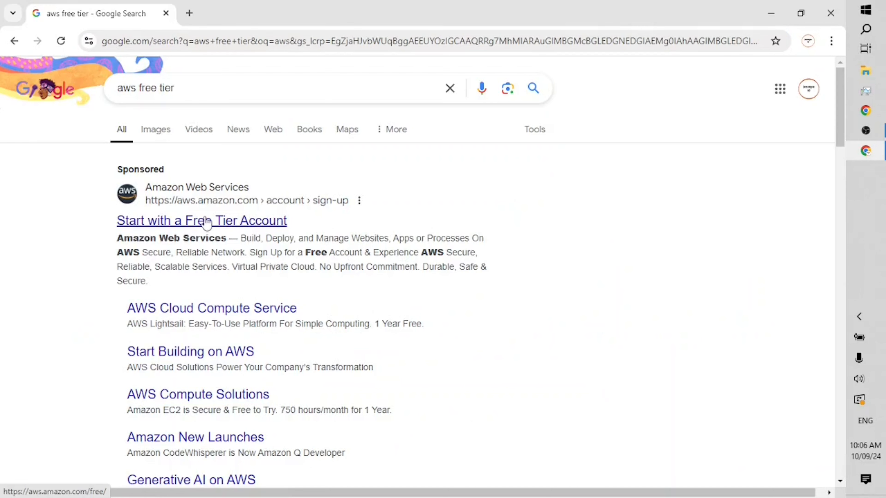
Go from the Free Tier overview to the 'Create a Free Account' sign-up form.
{"action": "left_click", "coordinate": [207, 222]}
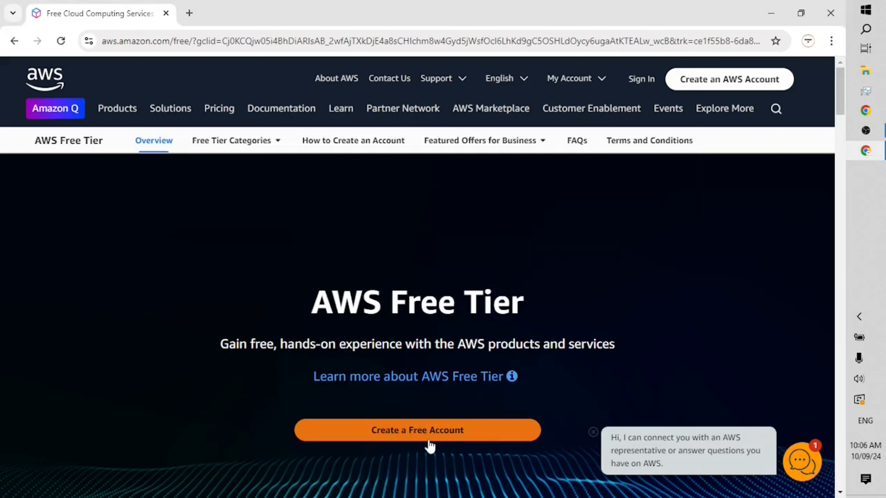
{"action": "left_click", "coordinate": [429, 441]}
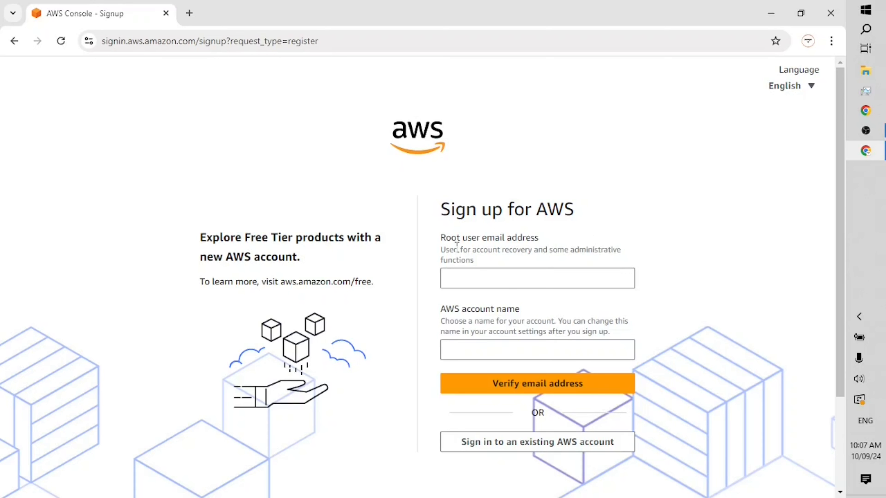
Enter the root user email and AWS account name, then request the email verification code.
{"action": "left_click_drag", "start_coordinate": [457, 240], "coordinate": [481, 240]}
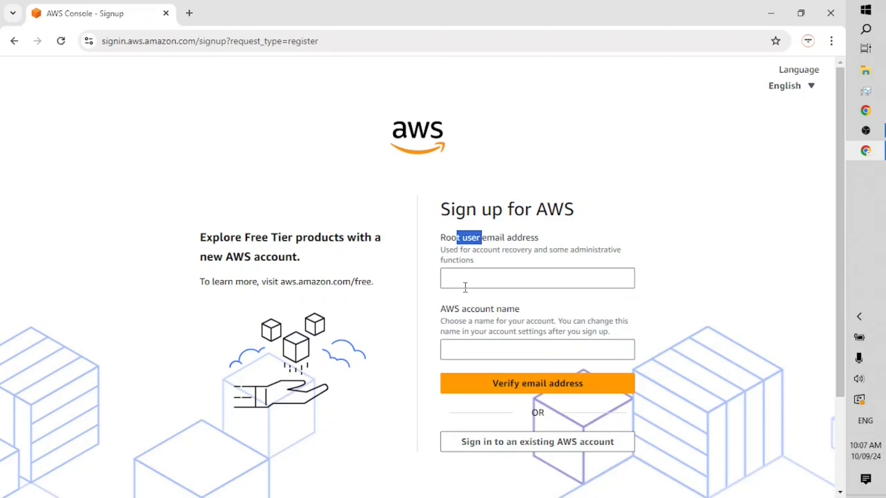
{"action": "left_click_drag", "start_coordinate": [445, 310], "coordinate": [506, 309]}
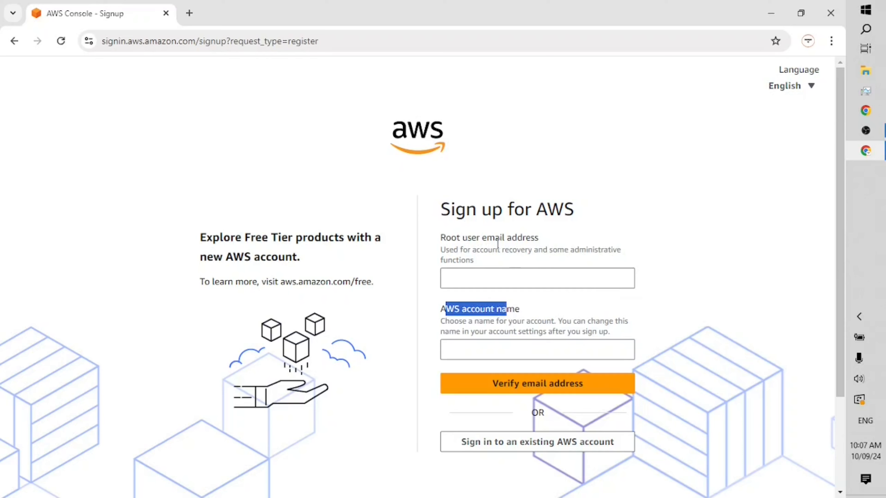
{"action": "left_click", "coordinate": [454, 241]}
{"action": "left_click_drag", "start_coordinate": [442, 240], "coordinate": [543, 243]}
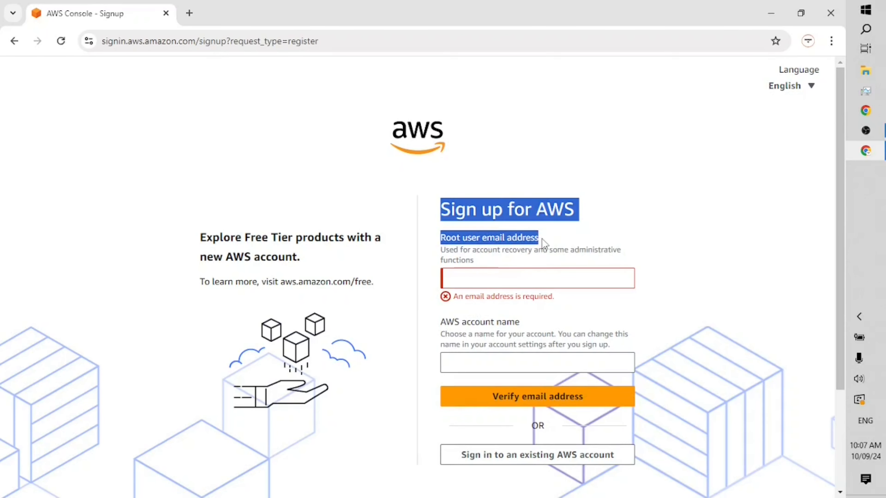
{"action": "left_click", "coordinate": [543, 243]}
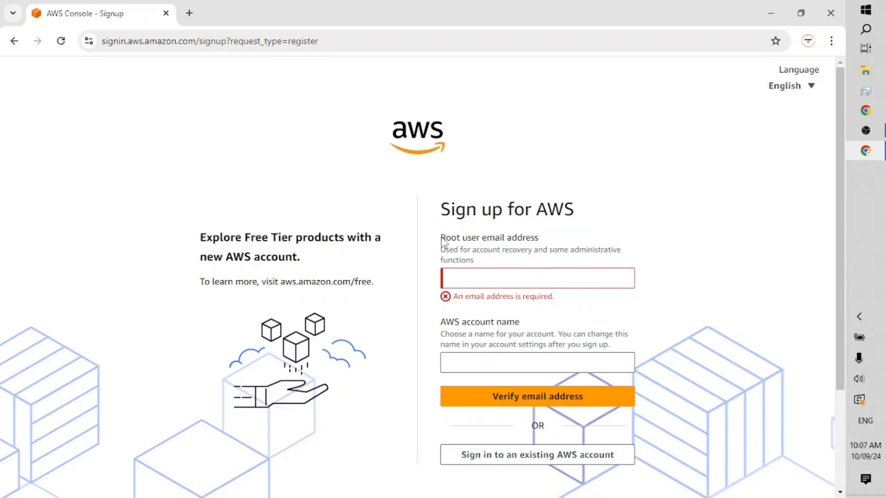
{"action": "left_click", "coordinate": [468, 282]}
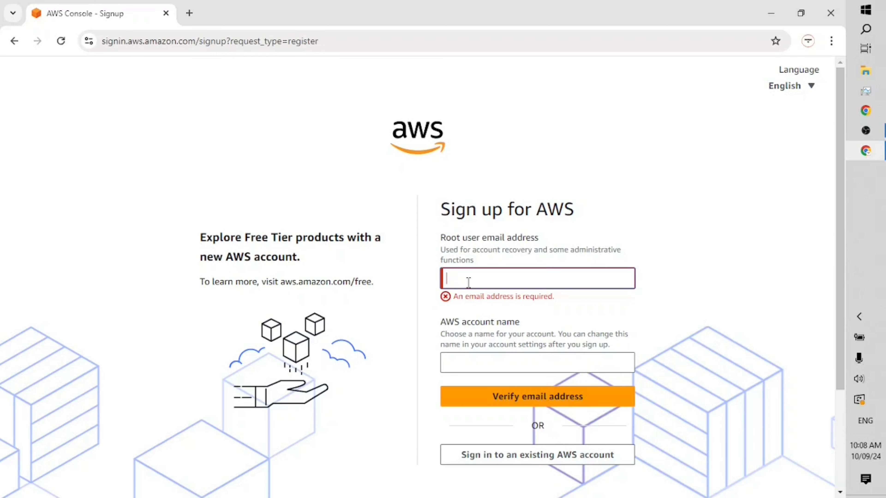
{"action": "left_click", "coordinate": [468, 282]}
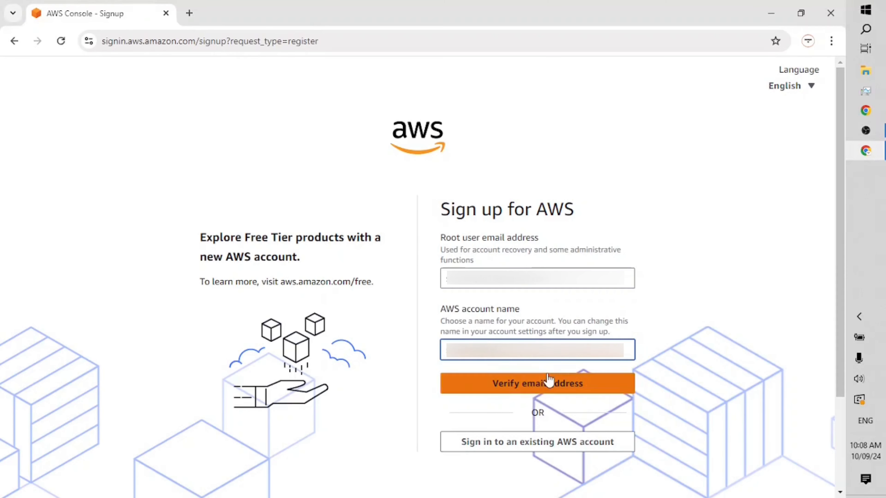
{"action": "left_click", "coordinate": [544, 386]}
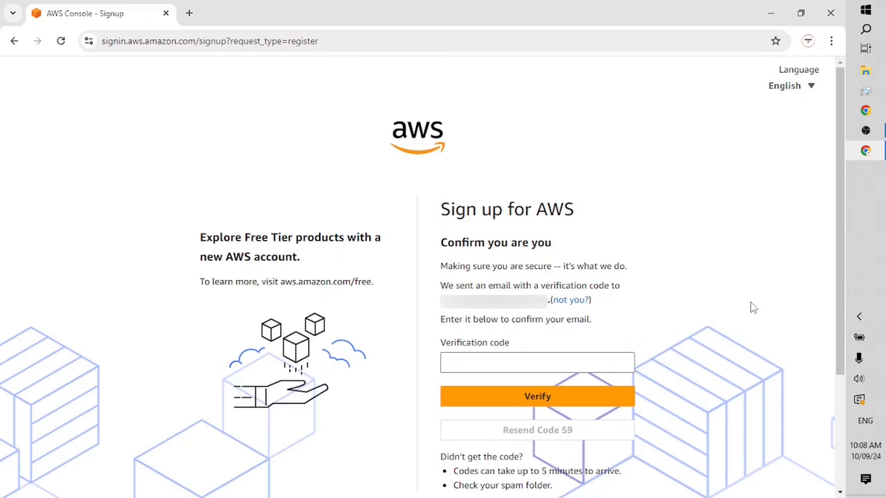
Paste the emailed verification code from the inbox and verify the email address.
{"action": "left_click", "coordinate": [189, 14]}
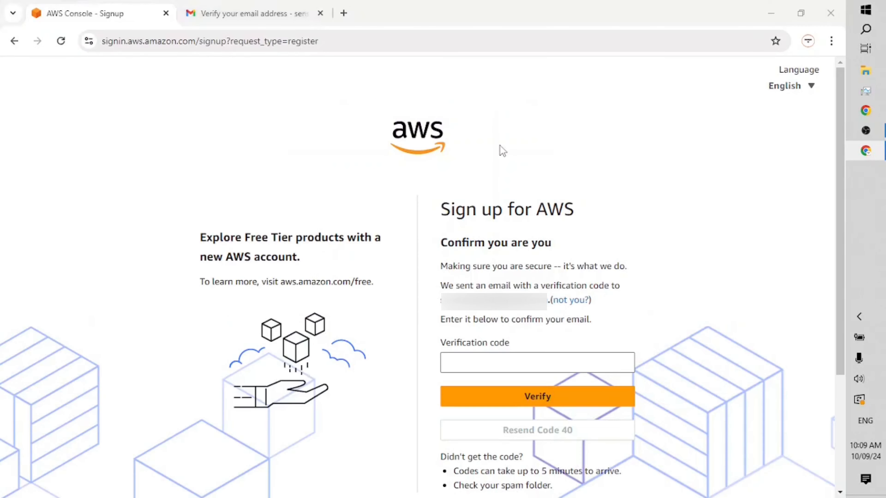
{"action": "key", "text": "ctrl+p"}
{"action": "left_click", "coordinate": [296, 14]}
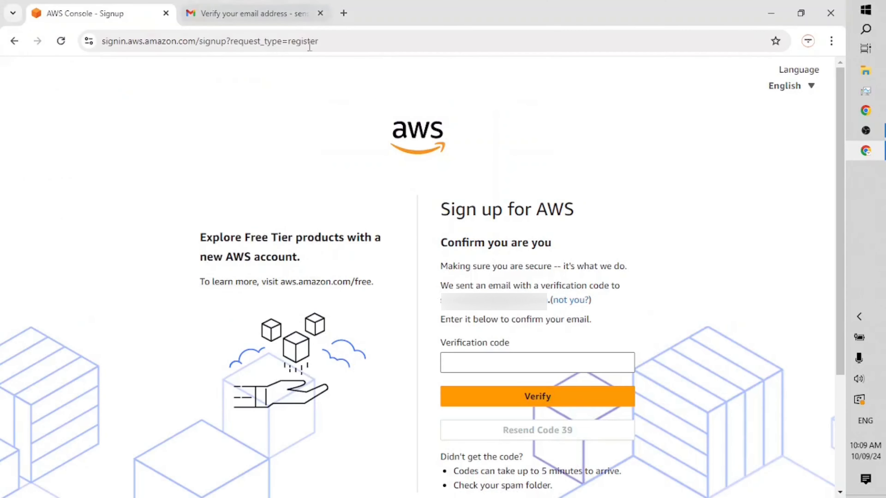
{"action": "left_click", "coordinate": [497, 354]}
{"action": "key", "text": "ctrl+v"}
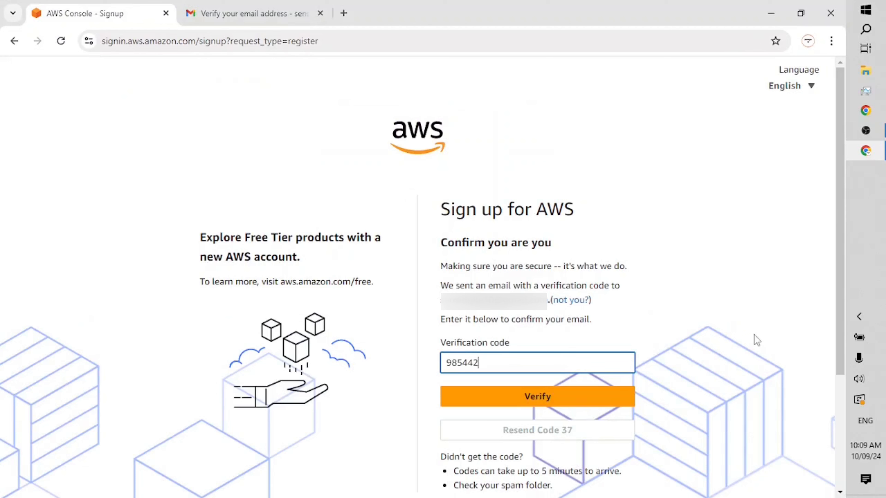
{"action": "left_click", "coordinate": [566, 404]}
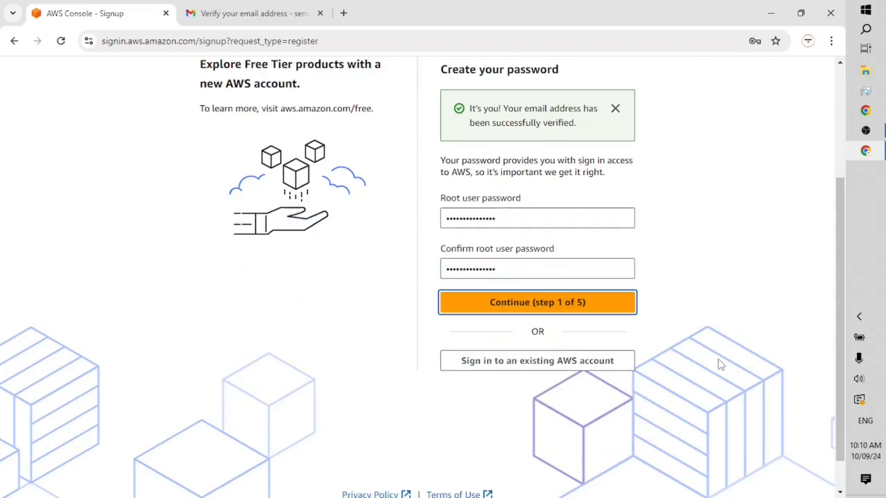
Set the root user password and continue to Contact Information.
{"action": "key", "text": "ctrl+p"}
{"action": "left_click", "coordinate": [297, 14]}
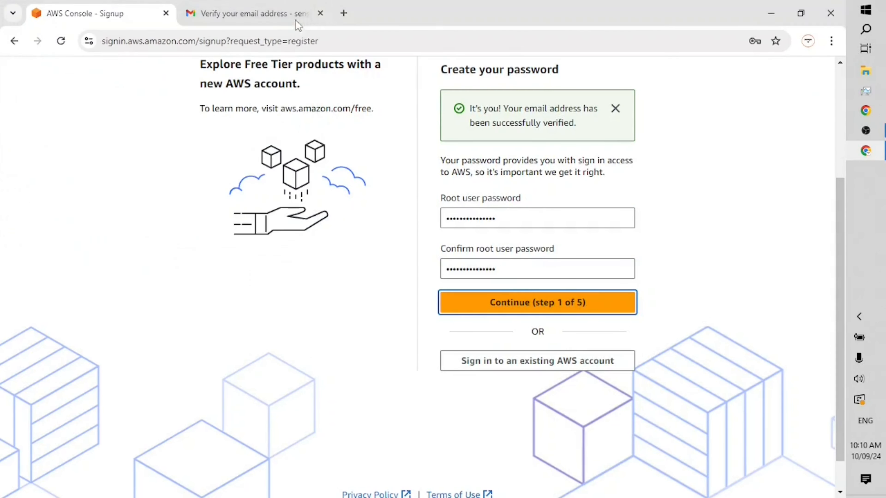
{"action": "left_click", "coordinate": [563, 307]}
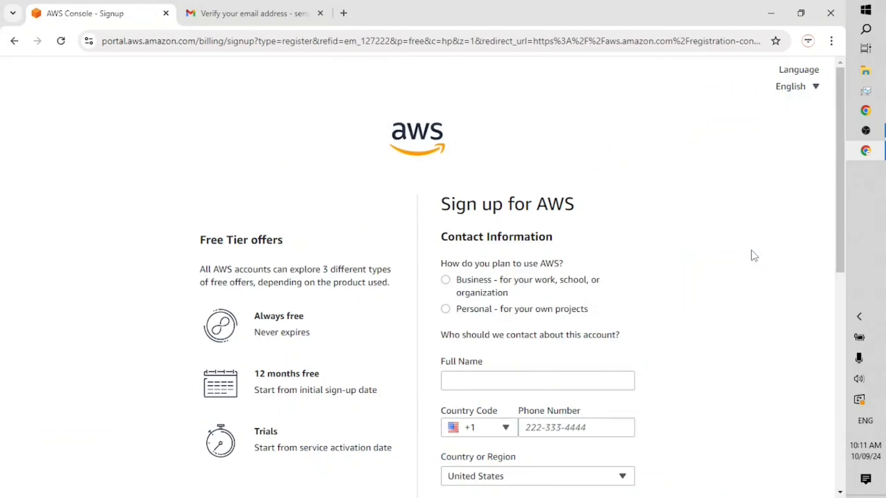
Choose Personal use and fill in the contact name, phone, address and postal code.
{"action": "scroll", "coordinate": [753, 255], "scroll_direction": "down", "scroll_amount": 5}
{"action": "scroll", "coordinate": [753, 256], "scroll_direction": "up", "scroll_amount": 5}
{"action": "left_click", "coordinate": [446, 310]}
{"action": "left_click_drag", "start_coordinate": [840, 190], "coordinate": [846, 278]}
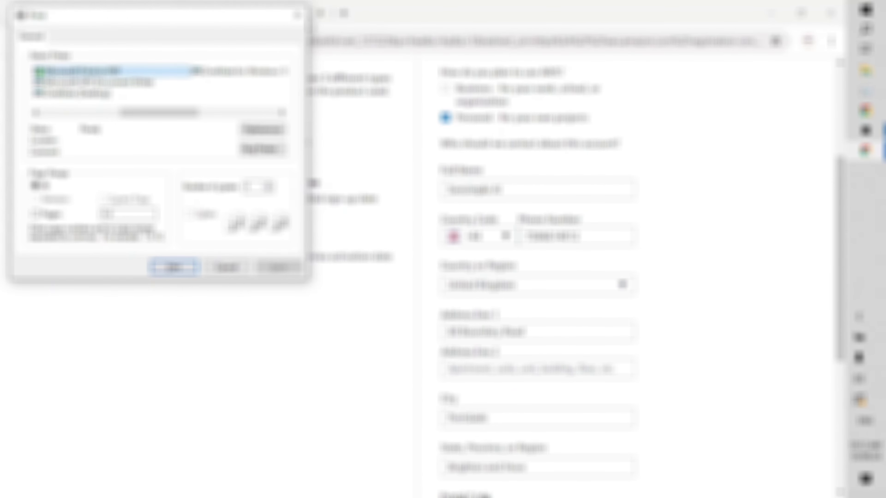
{"action": "left_click", "coordinate": [297, 15]}
{"action": "scroll", "coordinate": [607, 301], "scroll_direction": "down", "scroll_amount": 6}
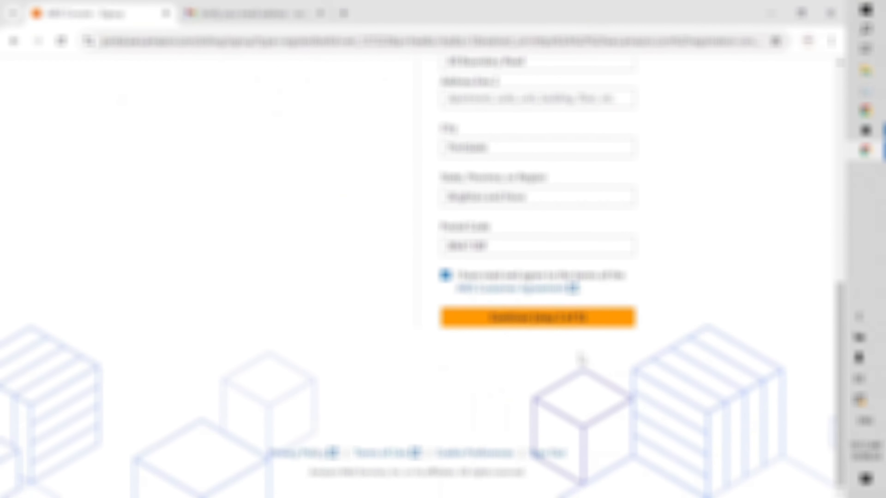
Submit the contact details and enter the payment card information.
{"action": "left_click", "coordinate": [562, 318]}
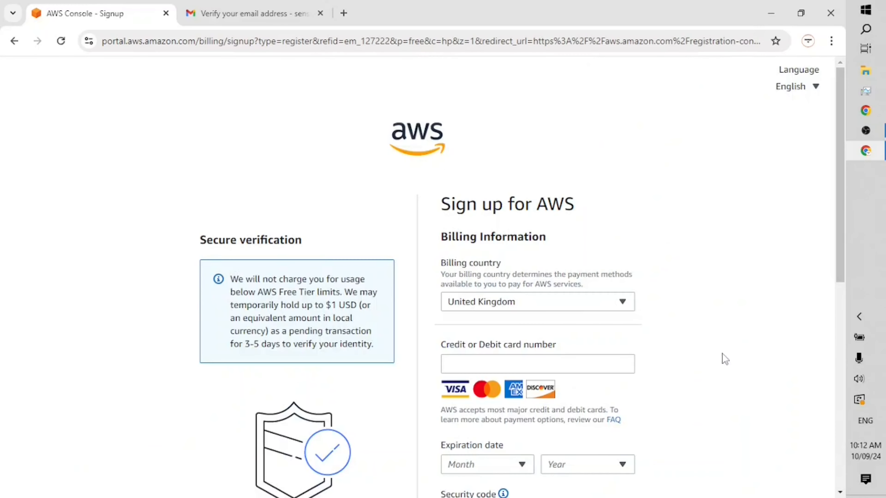
{"action": "left_click", "coordinate": [546, 361]}
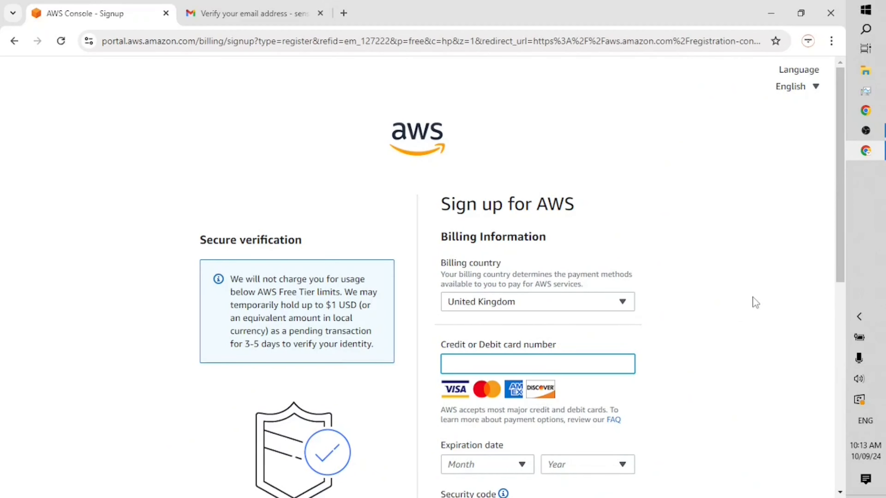
{"action": "scroll", "coordinate": [755, 302], "scroll_direction": "down", "scroll_amount": 5}
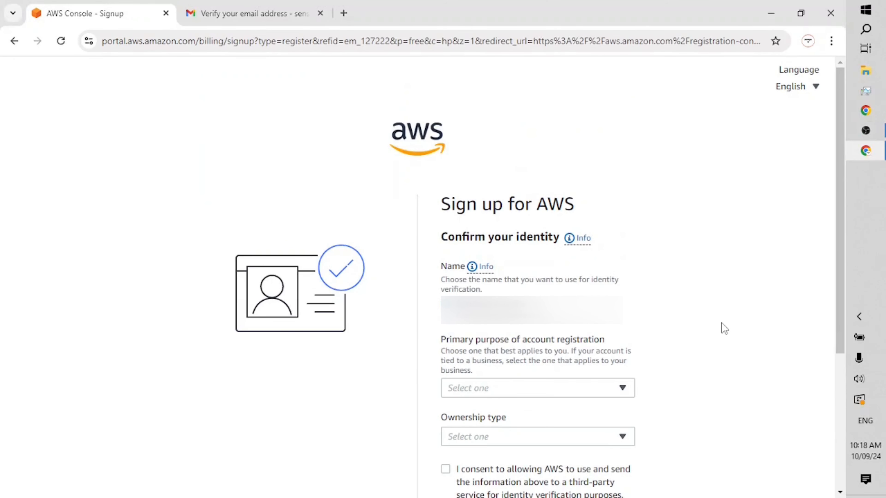
Set the registration purpose to Personal use and ownership type to Individual.
{"action": "scroll", "coordinate": [723, 328], "scroll_direction": "down", "scroll_amount": 4}
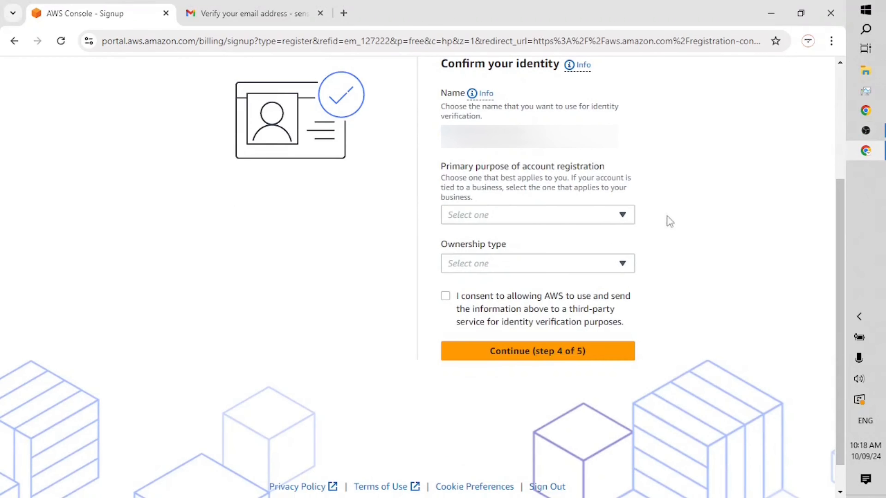
{"action": "left_click", "coordinate": [566, 215]}
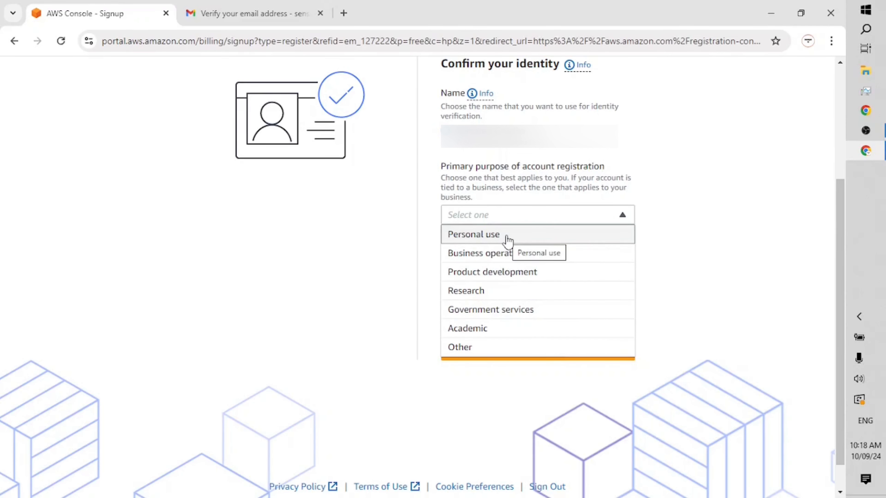
{"action": "left_click", "coordinate": [507, 240]}
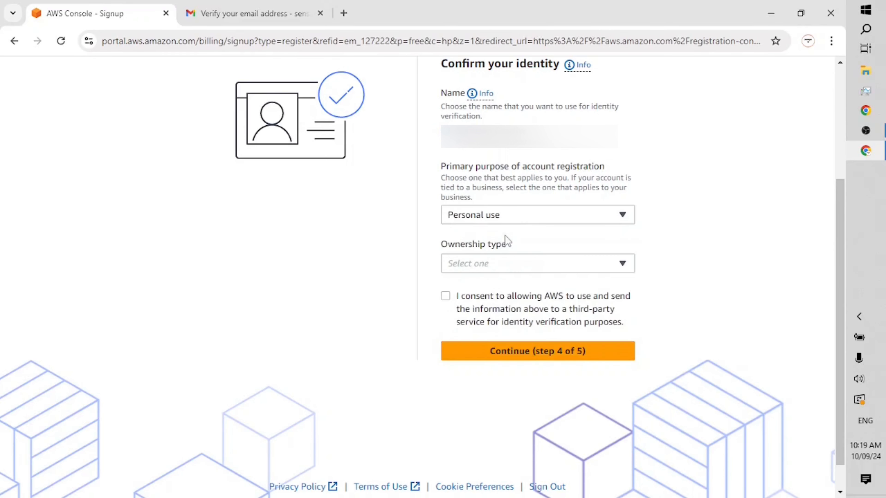
{"action": "left_click", "coordinate": [534, 259]}
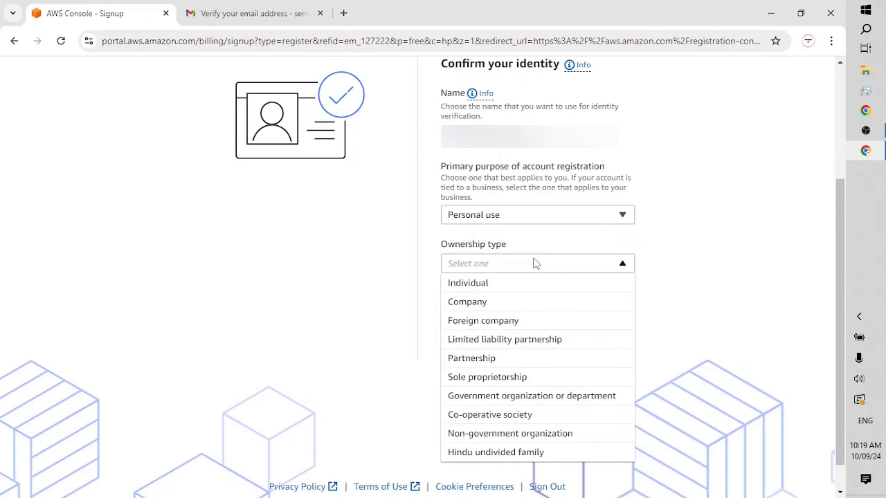
{"action": "left_click", "coordinate": [511, 290]}
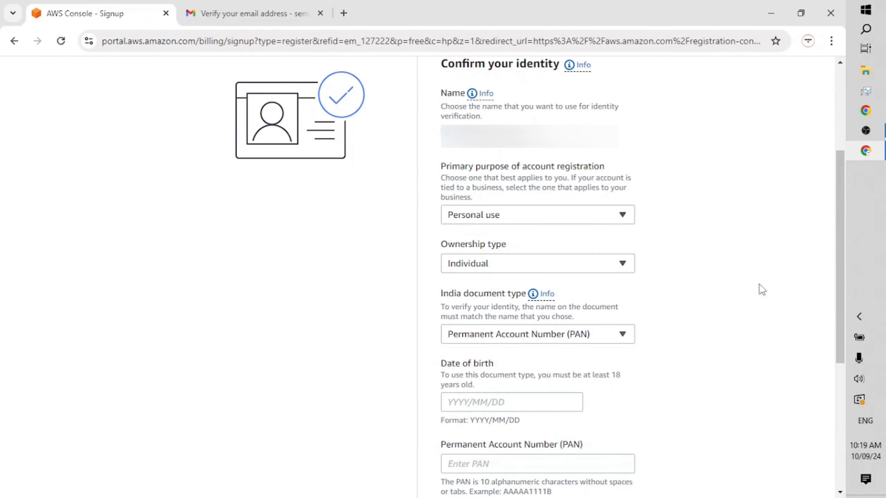
{"action": "scroll", "coordinate": [727, 280], "scroll_direction": "down", "scroll_amount": 5}
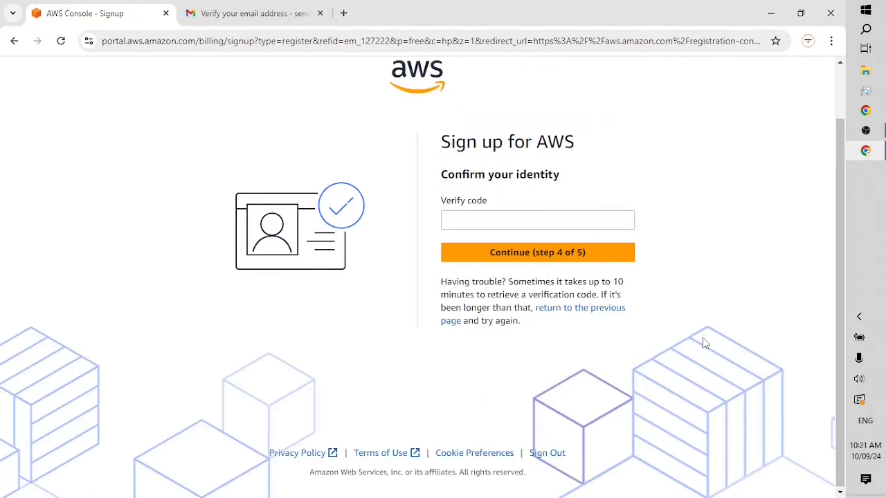
Enter the texted SMS verification code and submit it.
{"action": "key", "text": "ctrl+p"}
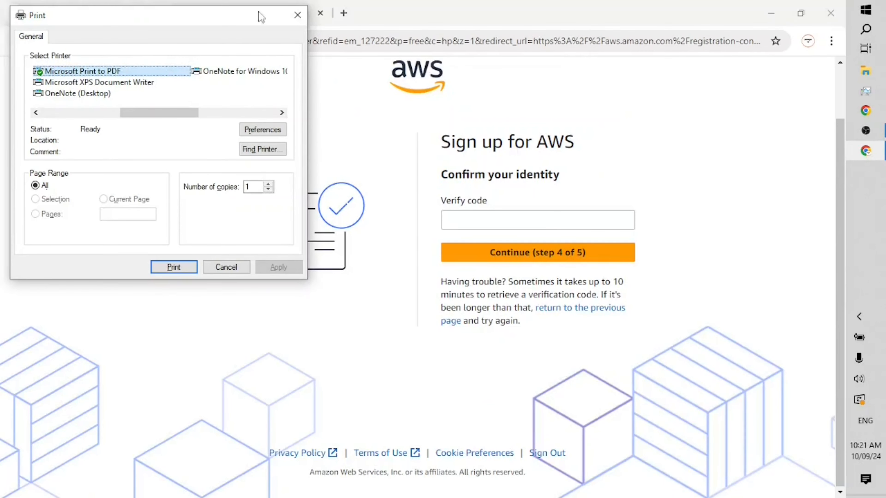
{"action": "left_click", "coordinate": [297, 15]}
{"action": "left_click", "coordinate": [507, 220]}
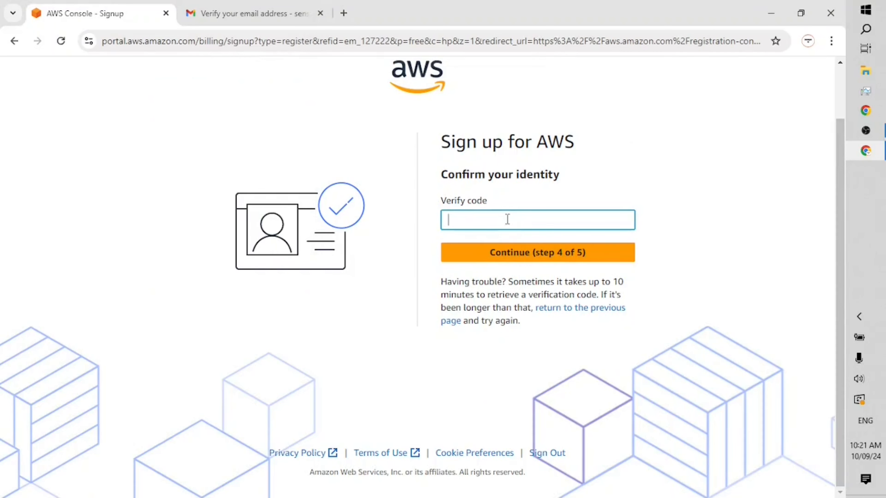
{"action": "left_click", "coordinate": [543, 258]}
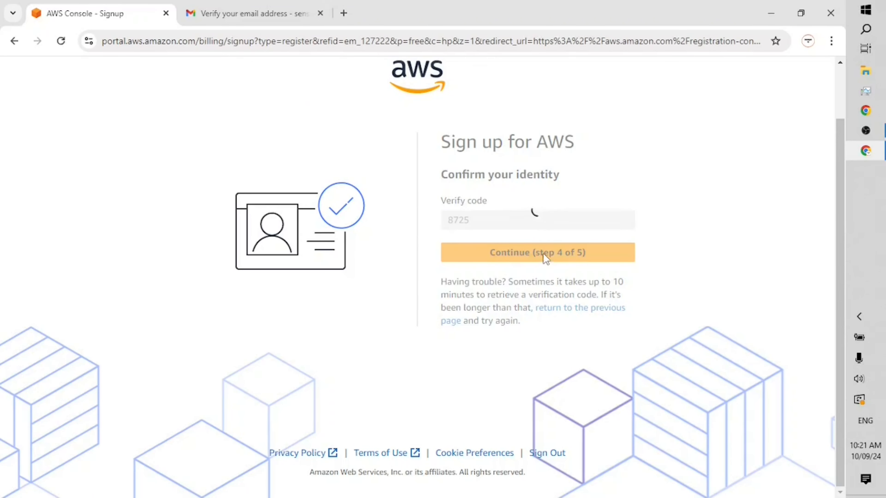
Keep 'Basic support - Free' selected and complete the sign-up.
{"action": "scroll", "coordinate": [712, 198], "scroll_direction": "down", "scroll_amount": 5}
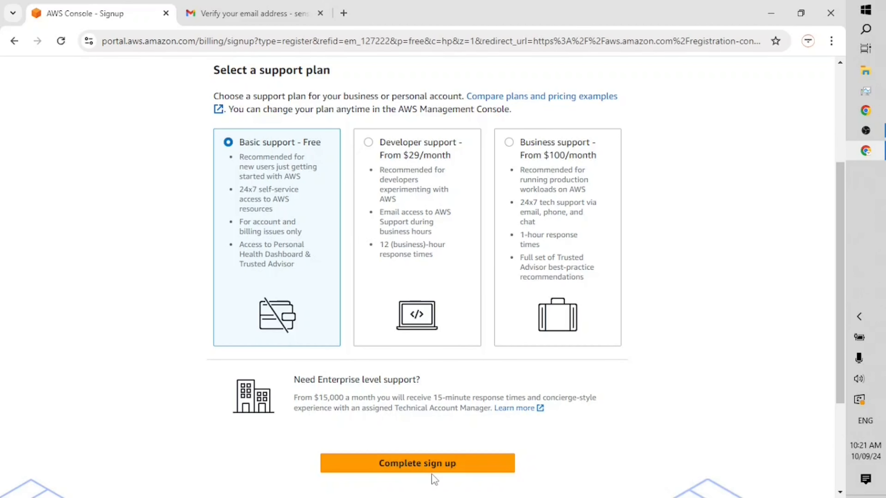
{"action": "left_click", "coordinate": [433, 467]}
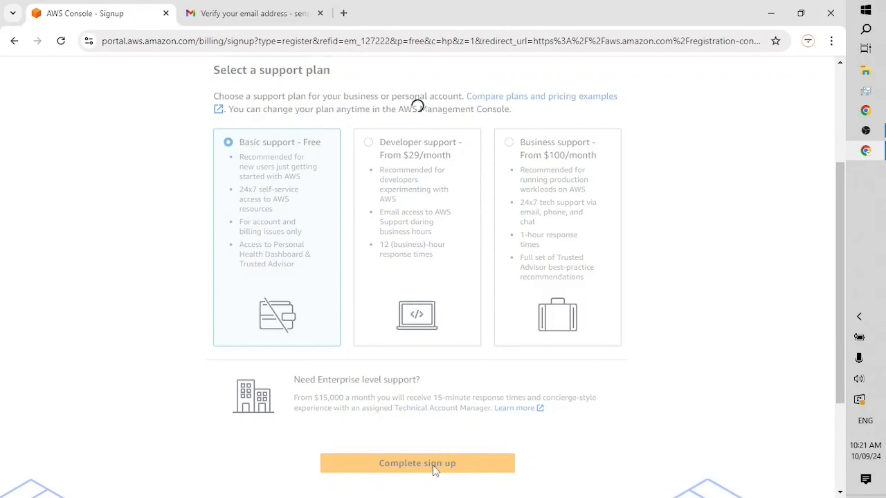